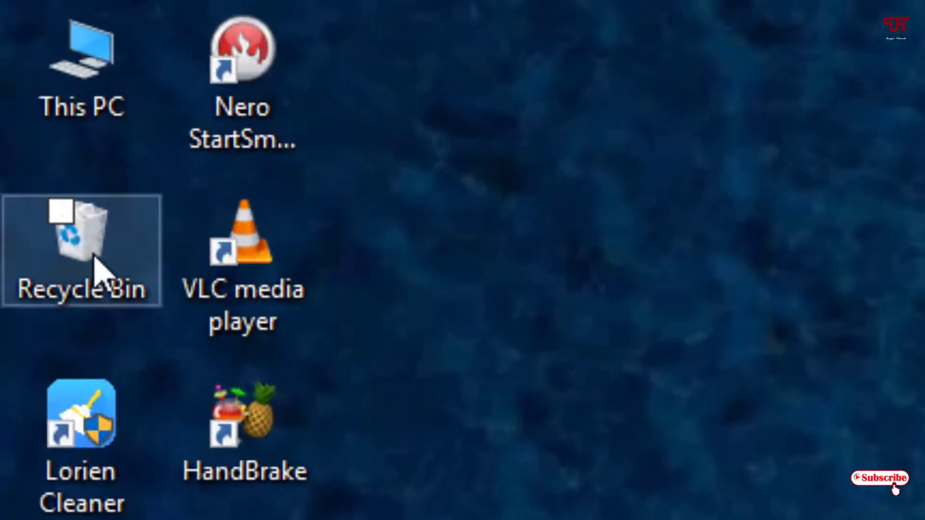
{"action": "left_click", "coordinate": [99, 269]}
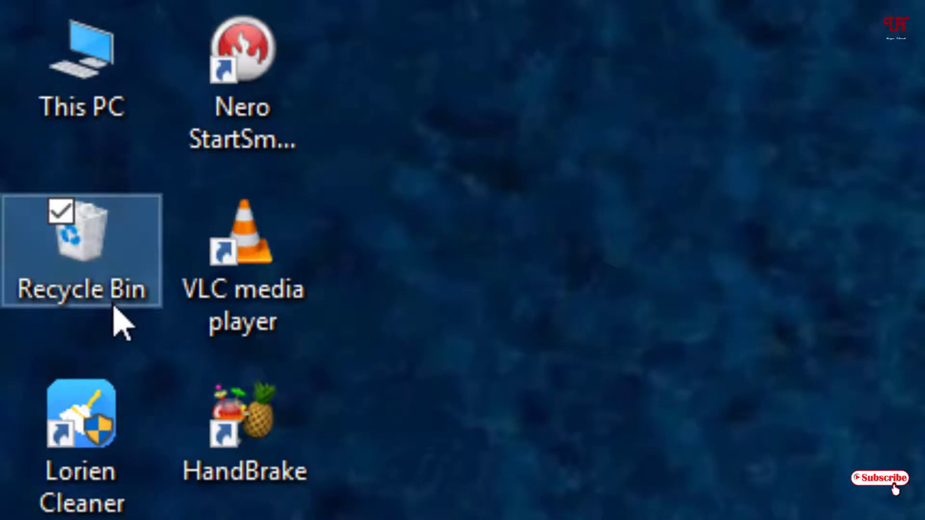
{"action": "right_click", "coordinate": [100, 264]}
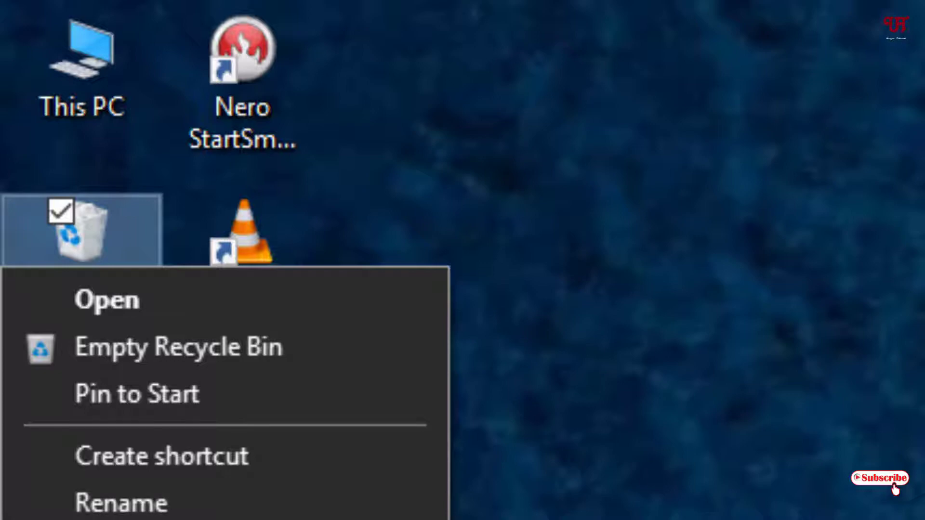
{"action": "left_click", "coordinate": [360, 282]}
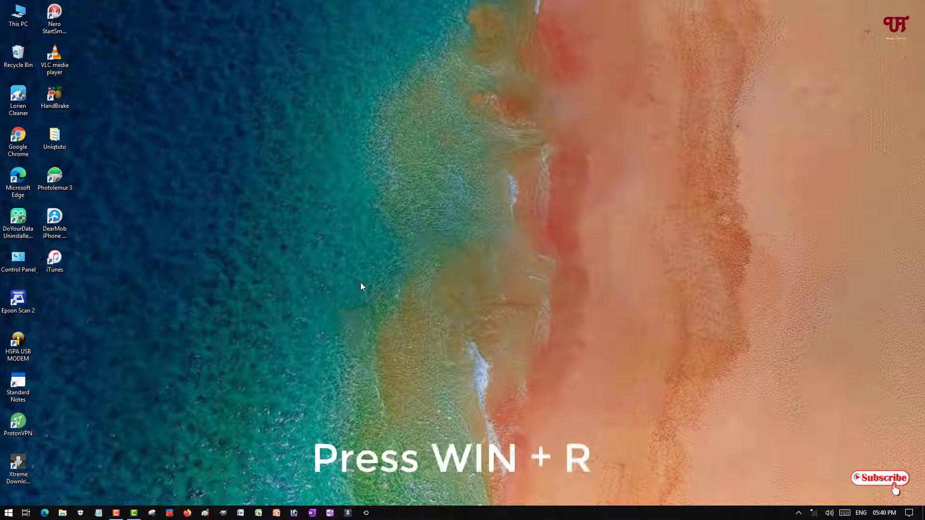
- Launch Registry Editor by running the regedit command
{"action": "key", "text": "super+r"}
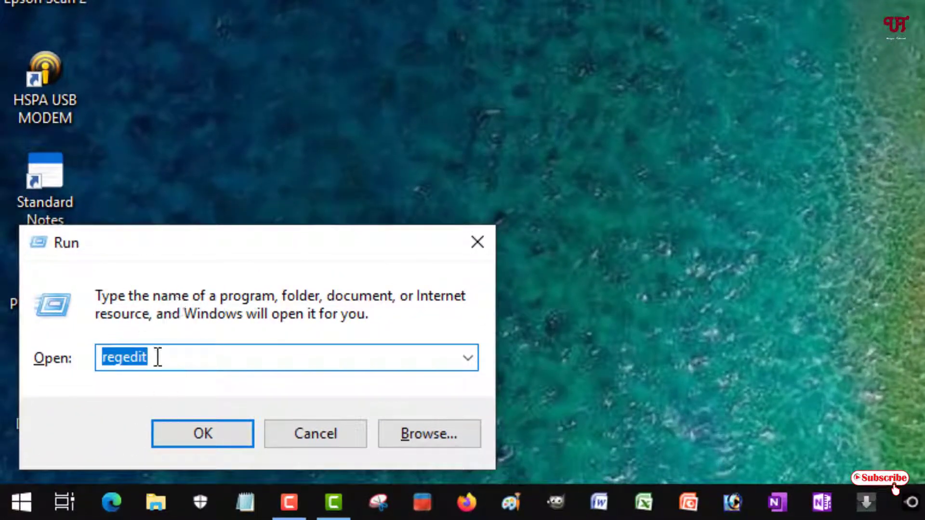
{"action": "left_click", "coordinate": [158, 358]}
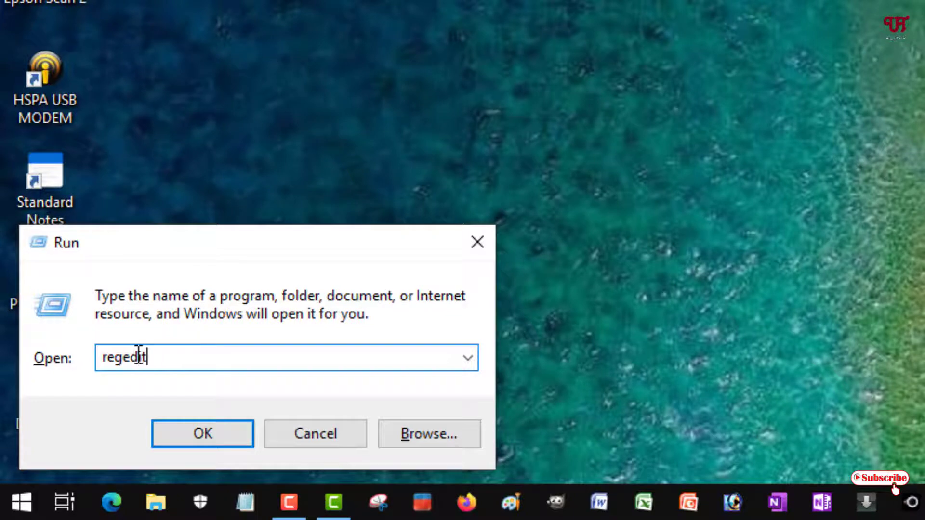
{"action": "double_click", "coordinate": [140, 357]}
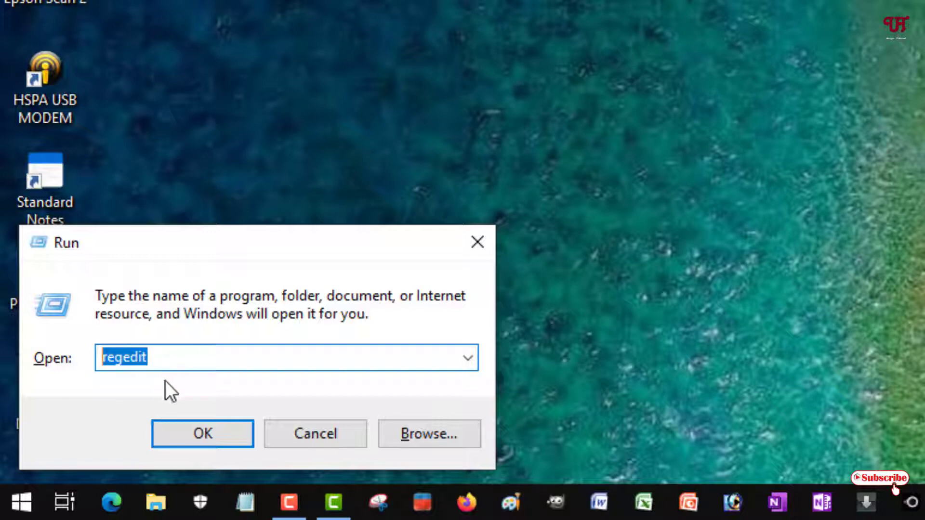
{"action": "left_click", "coordinate": [201, 435]}
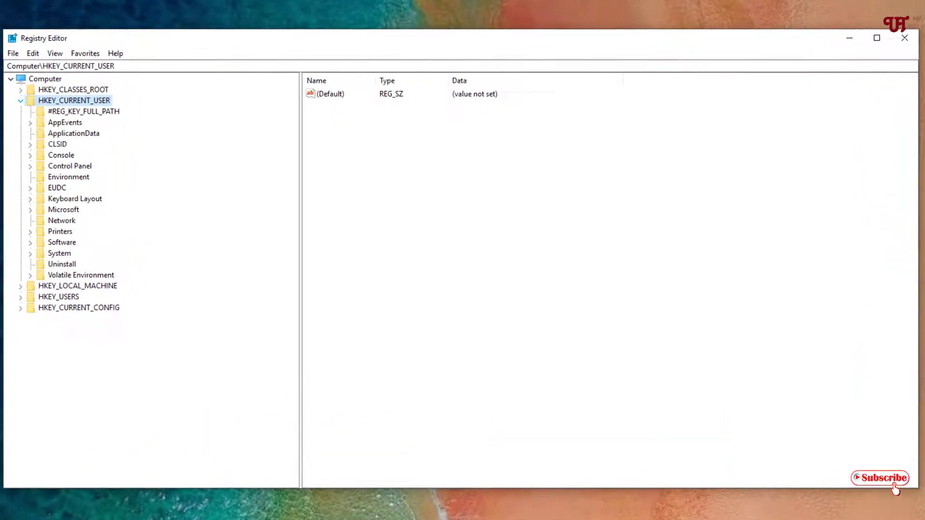
- Expand the registry path HKEY_CURRENT_USER\Software\Microsoft in the key tree
{"action": "key", "text": "Left"}
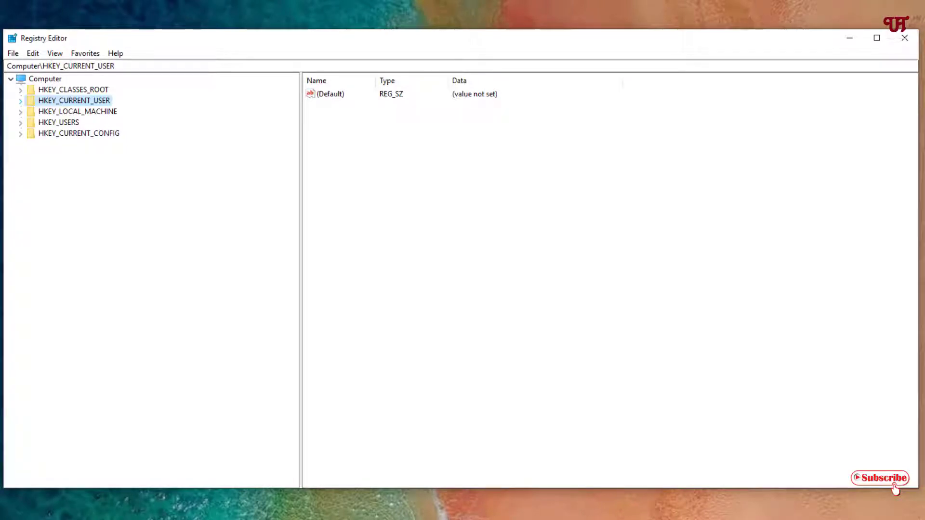
{"action": "key", "text": "Right"}
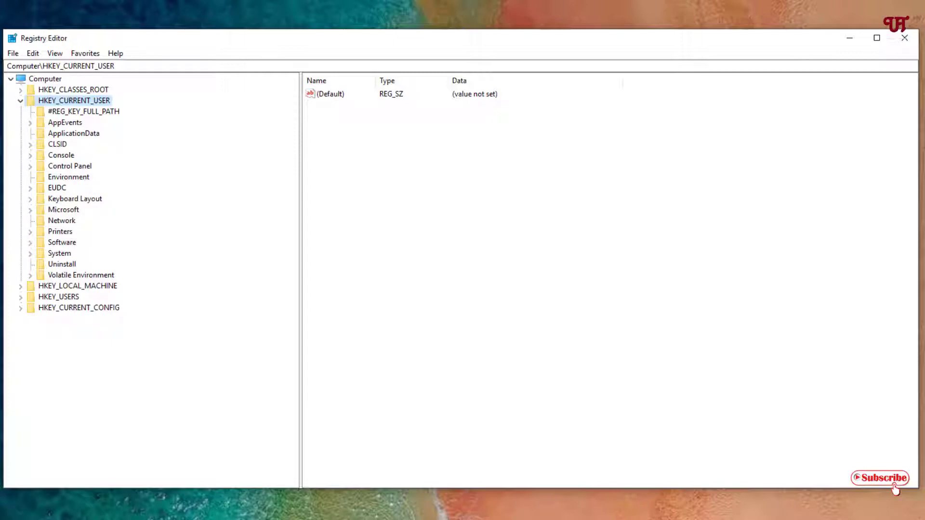
{"action": "key", "text": "s"}
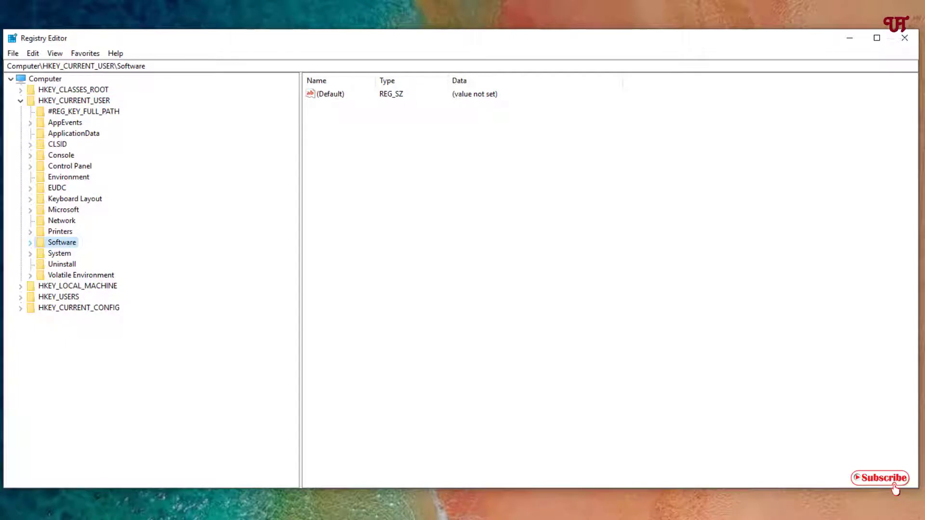
{"action": "key", "text": "Right"}
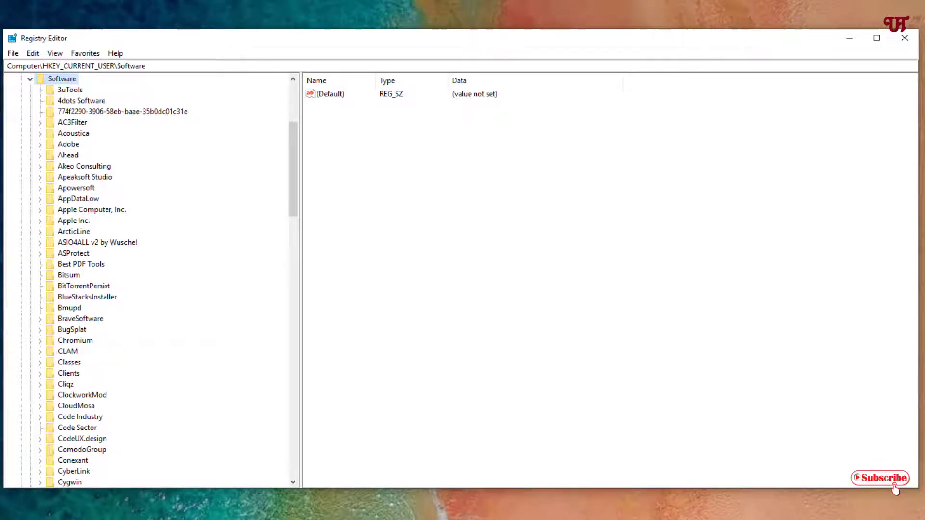
{"action": "left_click_drag", "start_coordinate": [293, 169], "coordinate": [293, 320]}
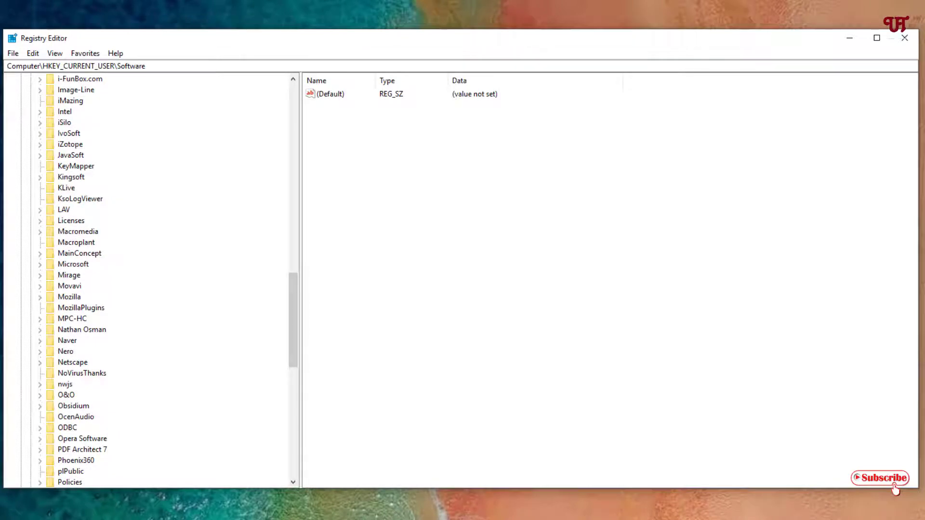
{"action": "left_click", "coordinate": [73, 265]}
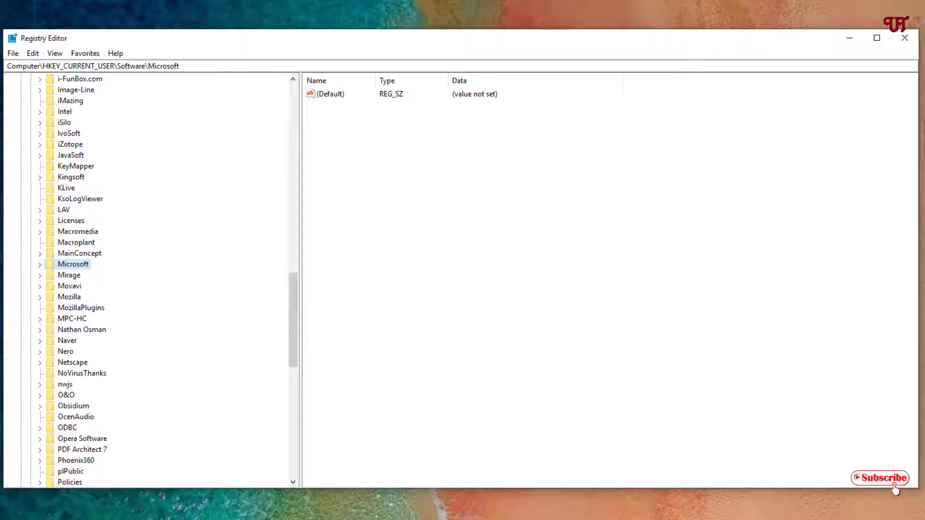
{"action": "left_click", "coordinate": [40, 264]}
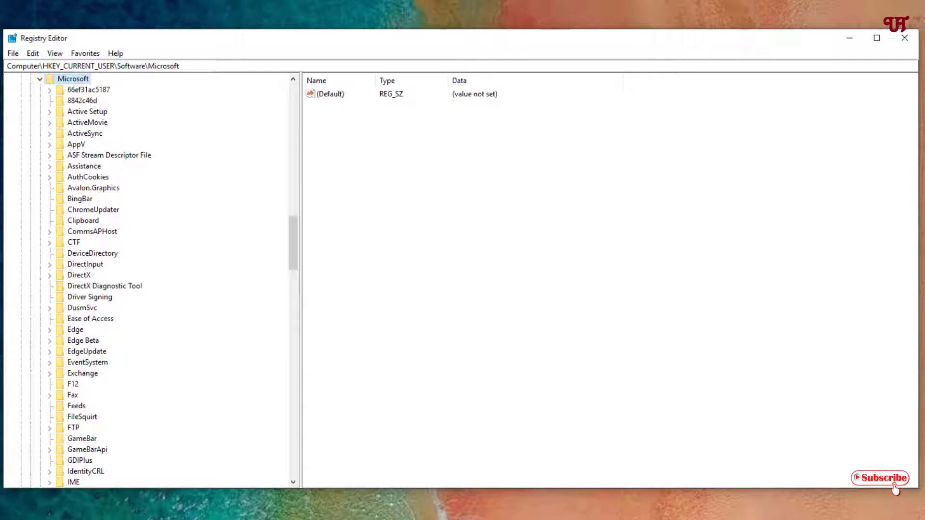
- Expand the Windows key under Microsoft and its CurrentVersion subkey
{"action": "left_click_drag", "start_coordinate": [293, 243], "coordinate": [293, 367]}
{"action": "left_click", "coordinate": [81, 308]}
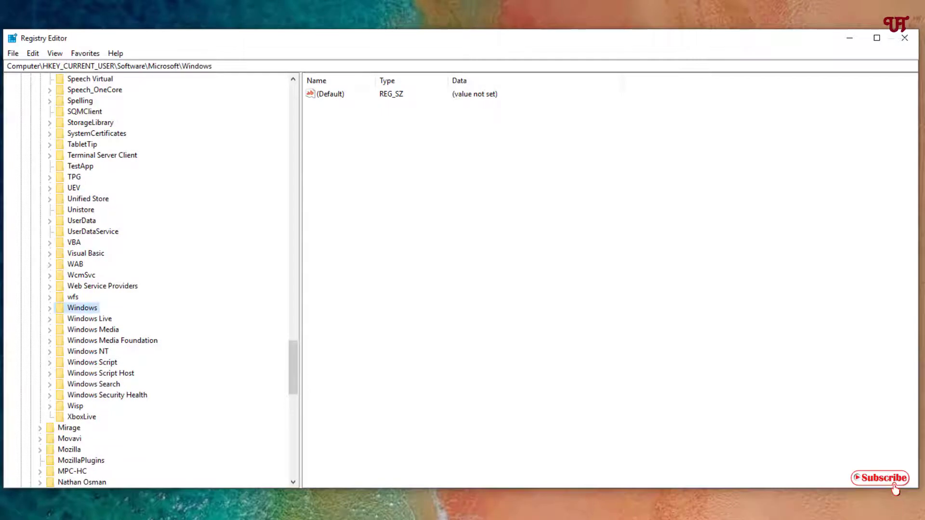
{"action": "key", "text": "Right"}
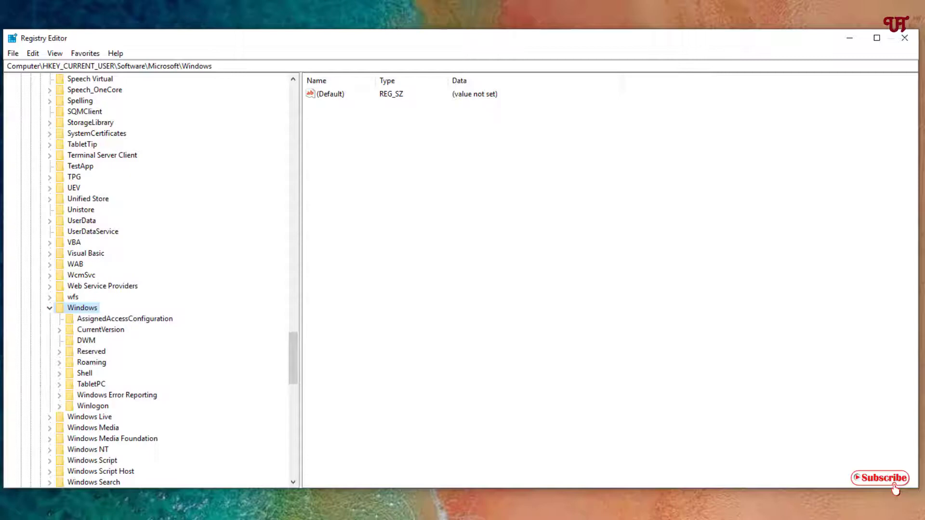
{"action": "left_click_drag", "start_coordinate": [293, 358], "coordinate": [293, 364]}
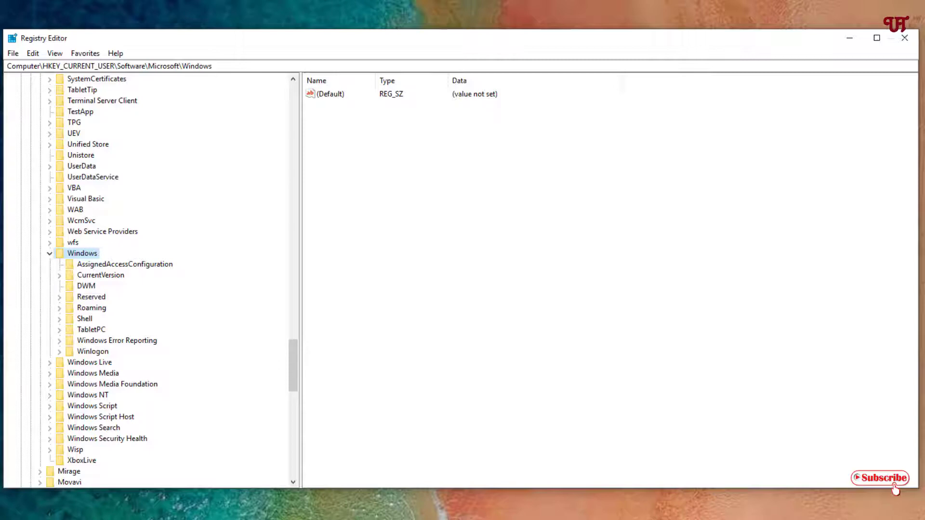
{"action": "left_click", "coordinate": [100, 276]}
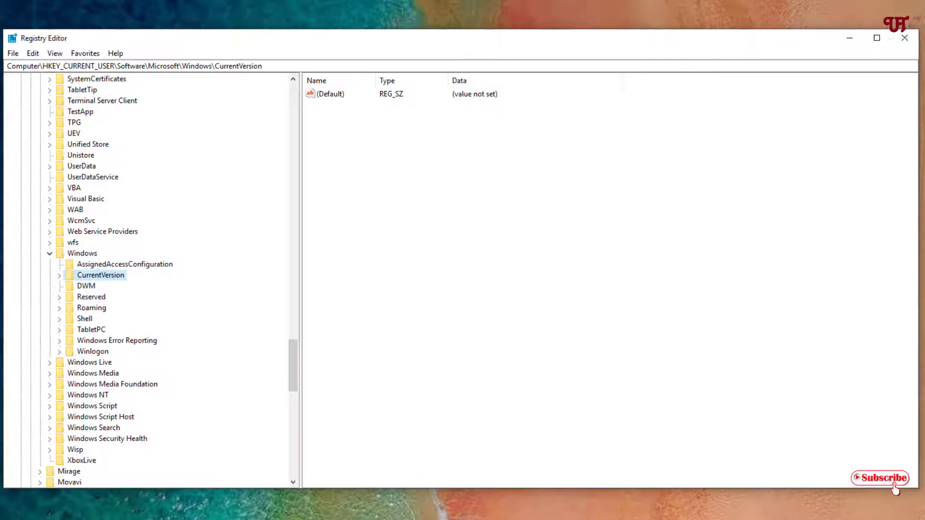
{"action": "left_click", "coordinate": [59, 276]}
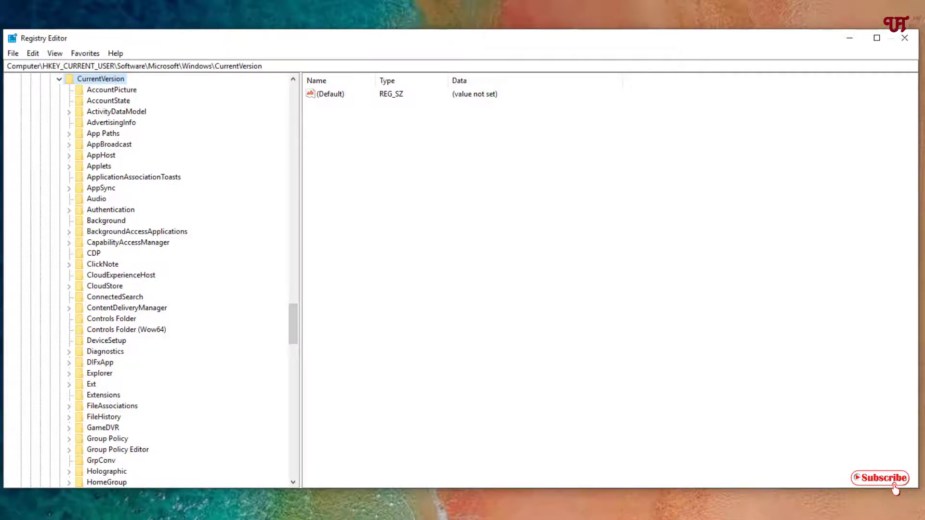
{"action": "left_click", "coordinate": [100, 374]}
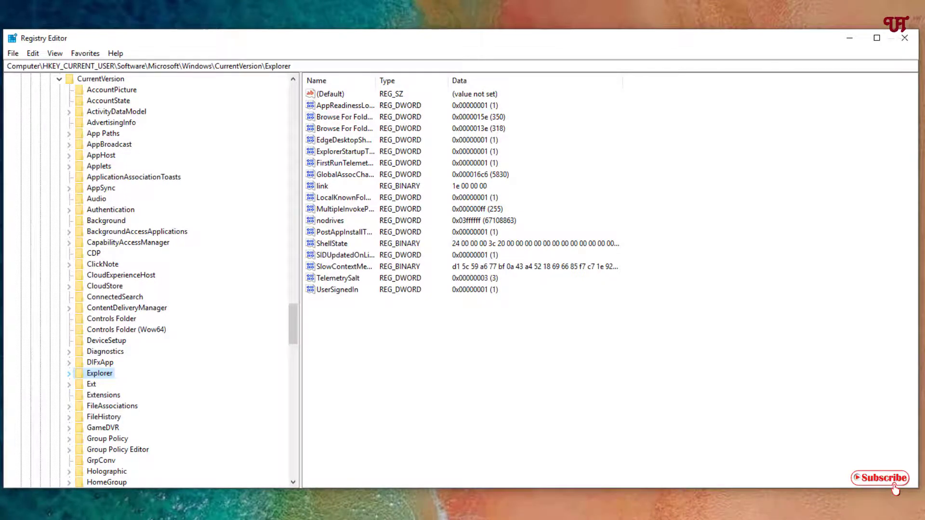
{"action": "key", "text": "Right"}
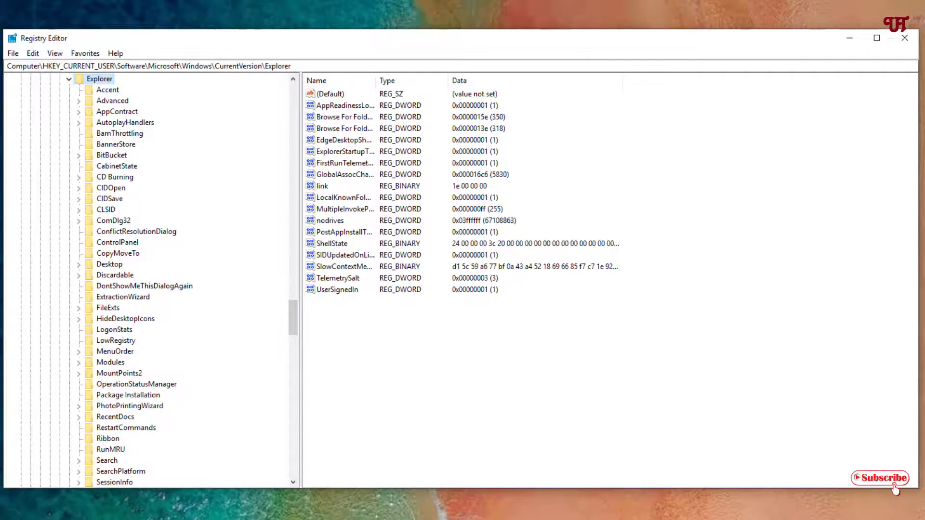
{"action": "left_click", "coordinate": [106, 209]}
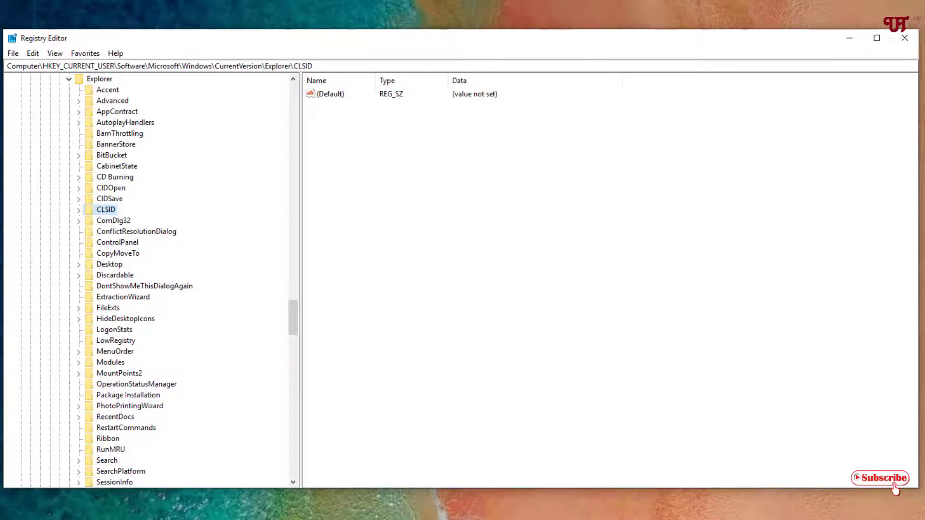
{"action": "key", "text": "Right"}
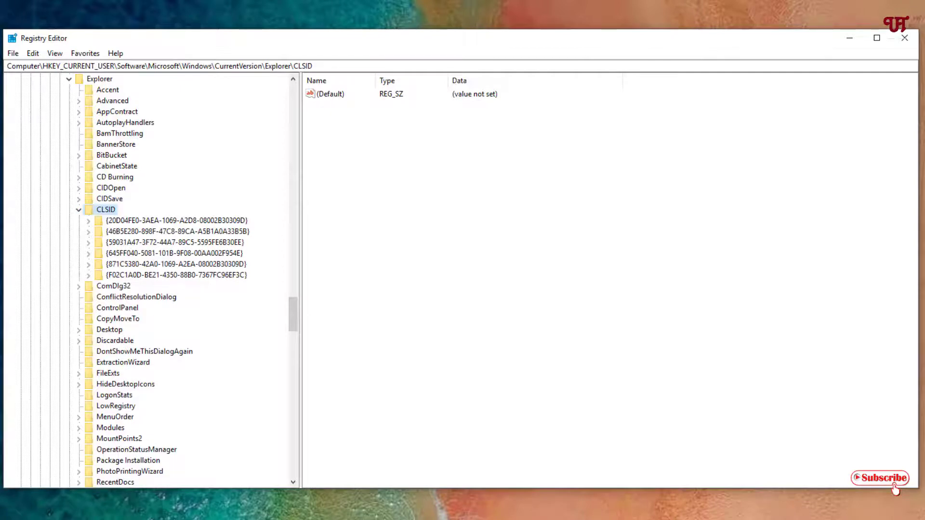
{"action": "left_click", "coordinate": [173, 253]}
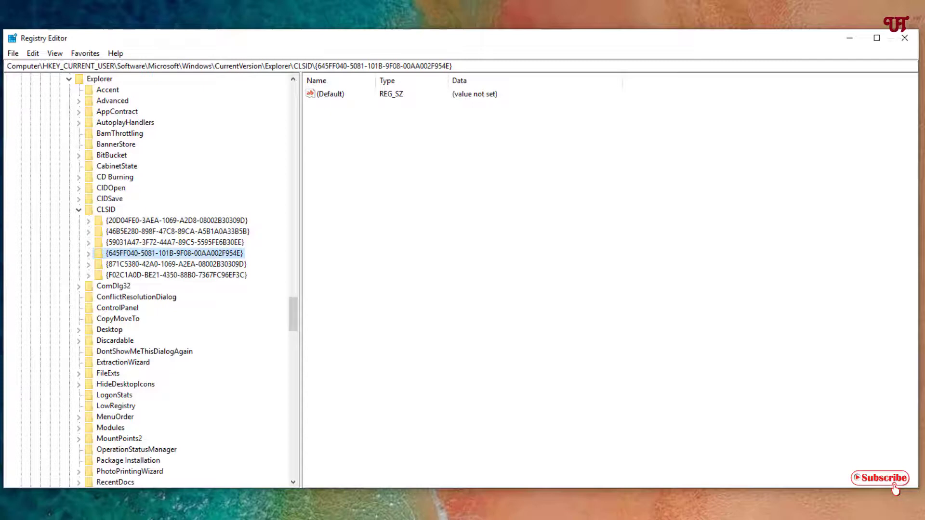
{"action": "left_click", "coordinate": [330, 94]}
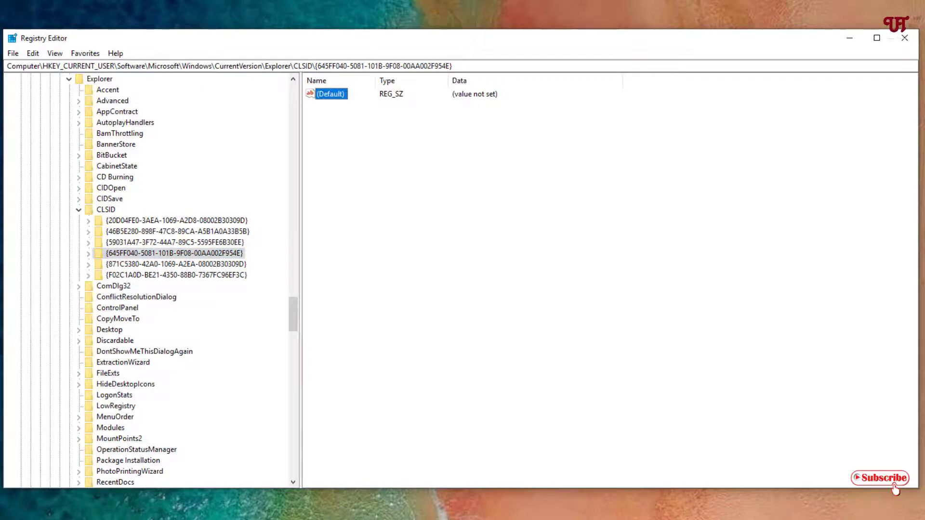
{"action": "double_click", "coordinate": [331, 94]}
{"action": "left_click_drag", "start_coordinate": [145, 92], "coordinate": [370, 173]}
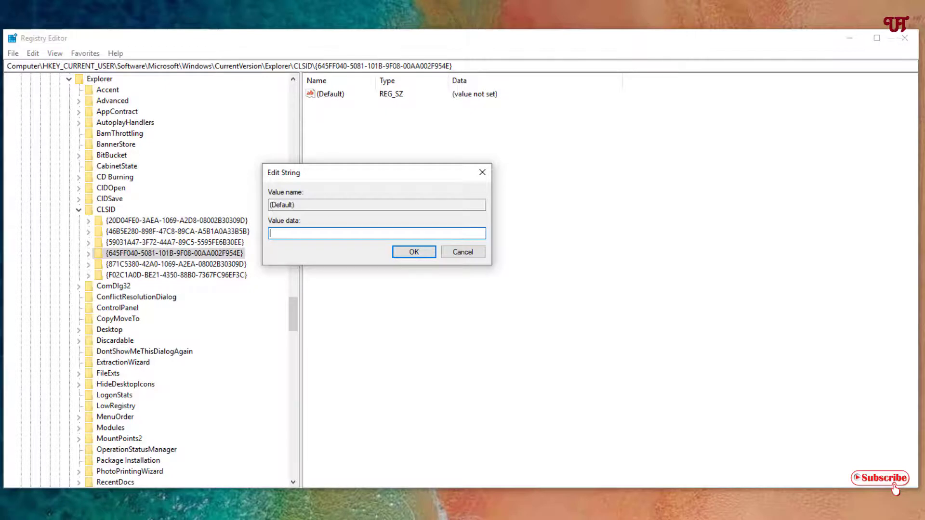
{"action": "type", "text": "Dustbin"}
{"action": "key", "text": "Return"}
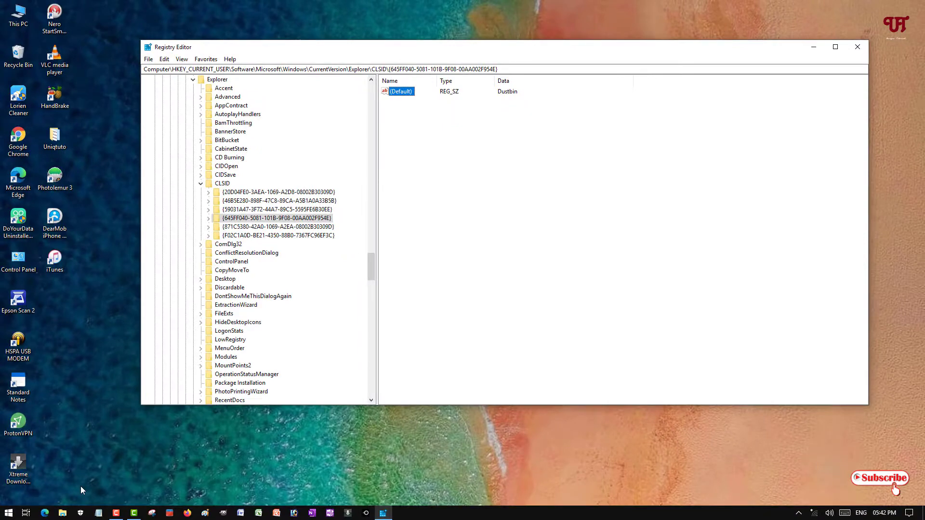
- Refresh the desktop and select the recycle bin icon to check its name
{"action": "right_click", "coordinate": [37, 148]}
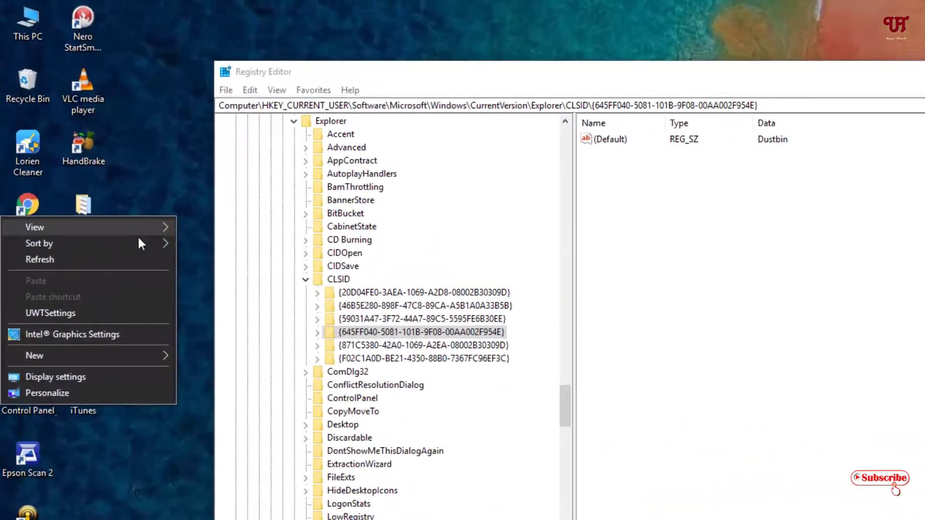
{"action": "left_click", "coordinate": [137, 255]}
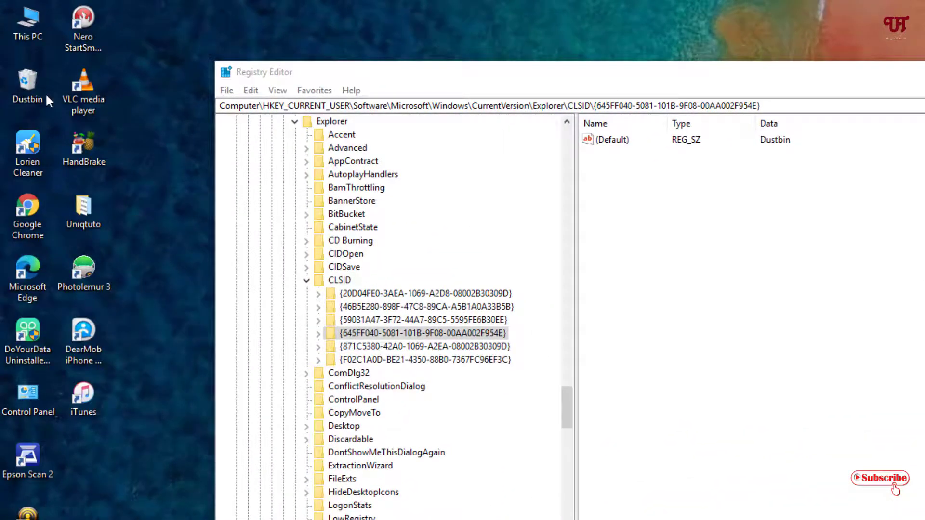
{"action": "left_click", "coordinate": [33, 89]}
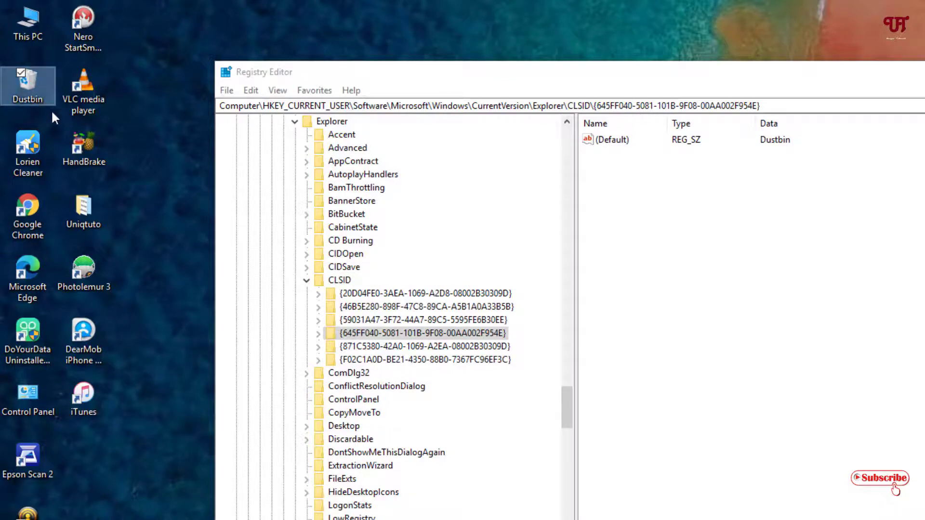
- Clear the data of the selected key's (Default) string value and refresh the desktop
{"action": "double_click", "coordinate": [609, 141]}
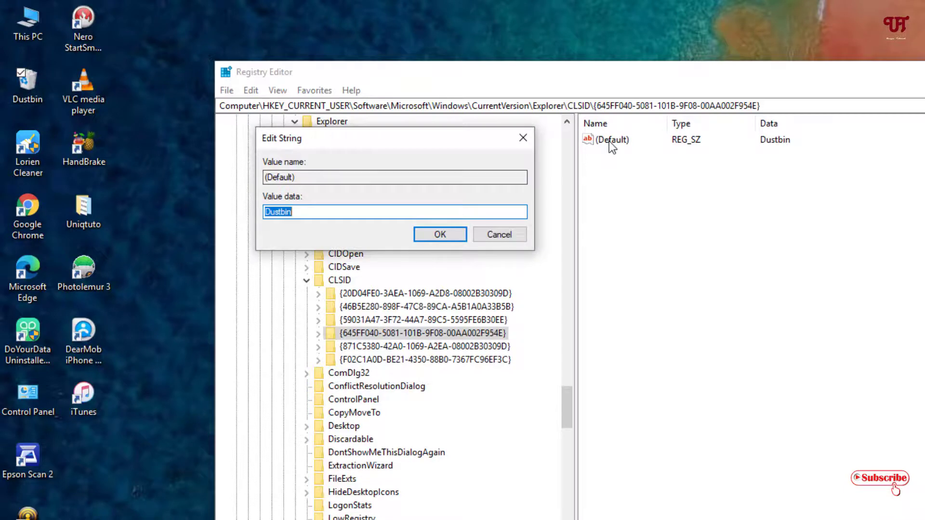
{"action": "key", "text": "BackSpace"}
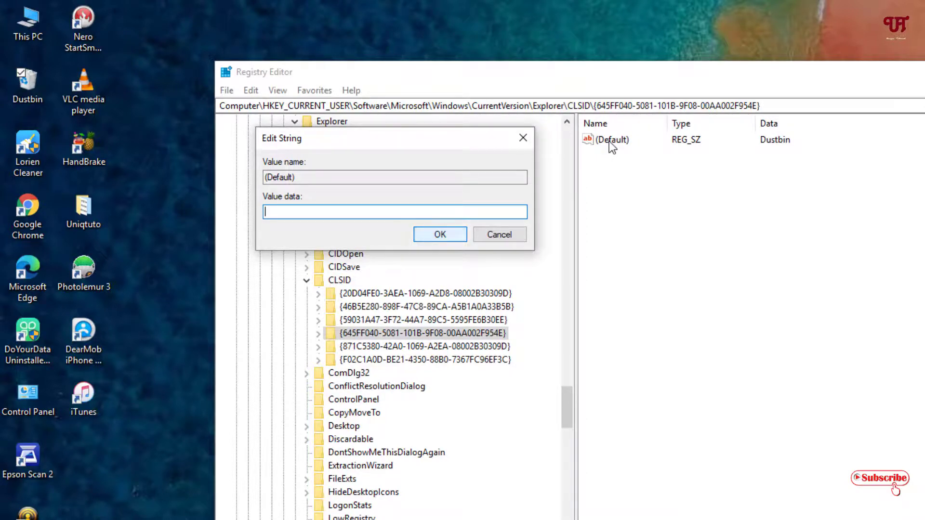
{"action": "key", "text": "Return"}
{"action": "right_click", "coordinate": [3, 136]}
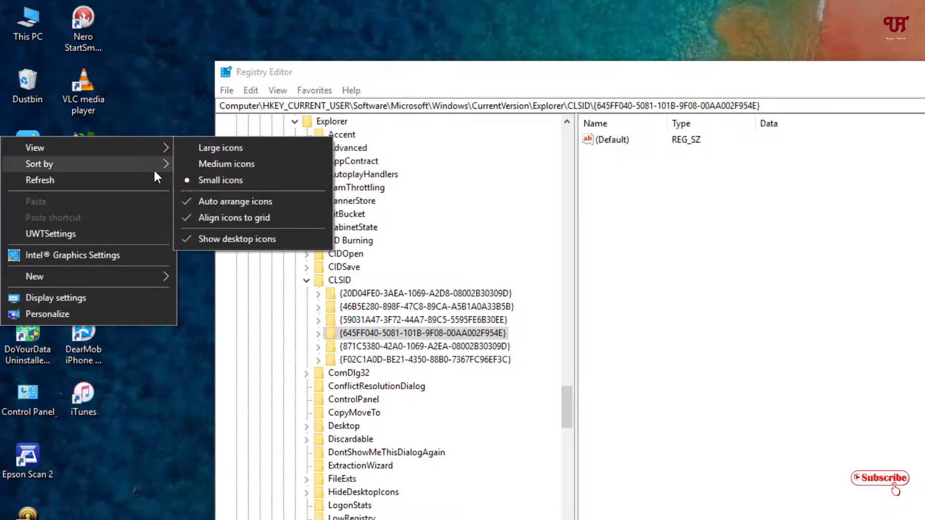
{"action": "left_click", "coordinate": [147, 177]}
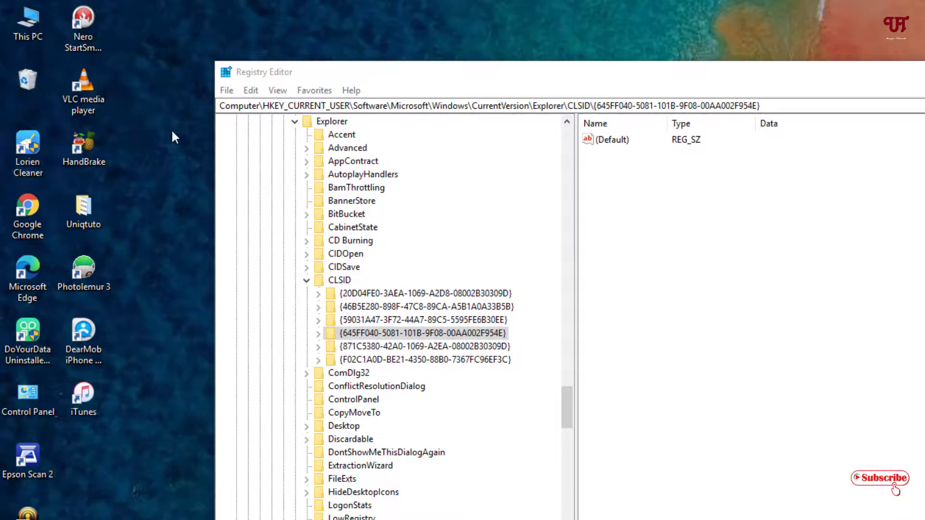
- Set the key's (Default) string value to Recycle Bin, refresh the desktop and return to the registry window
{"action": "double_click", "coordinate": [610, 141]}
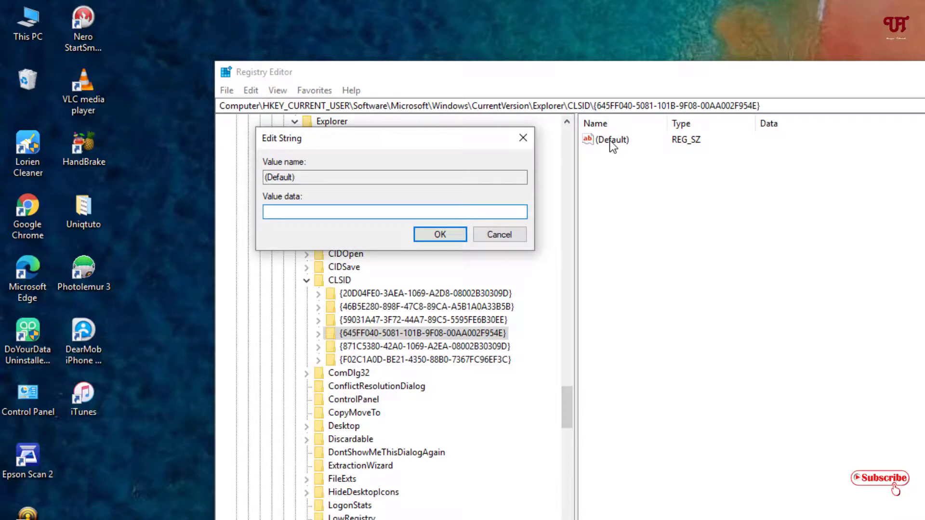
{"action": "type", "text": "Recycle Bin"}
{"action": "key", "text": "Return"}
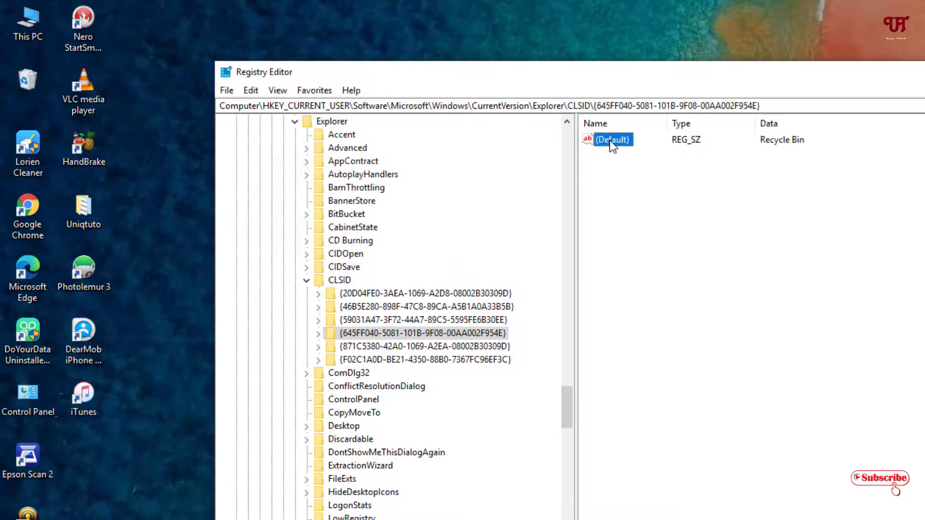
{"action": "right_click", "coordinate": [175, 158]}
{"action": "left_click", "coordinate": [147, 199]}
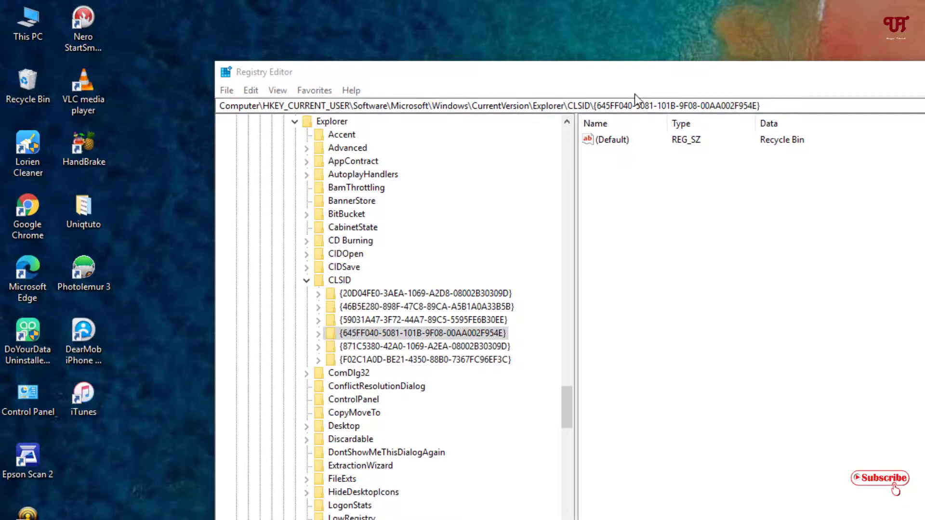
{"action": "left_click", "coordinate": [635, 79]}
{"action": "left_click_drag", "start_coordinate": [634, 85], "coordinate": [636, 77]}
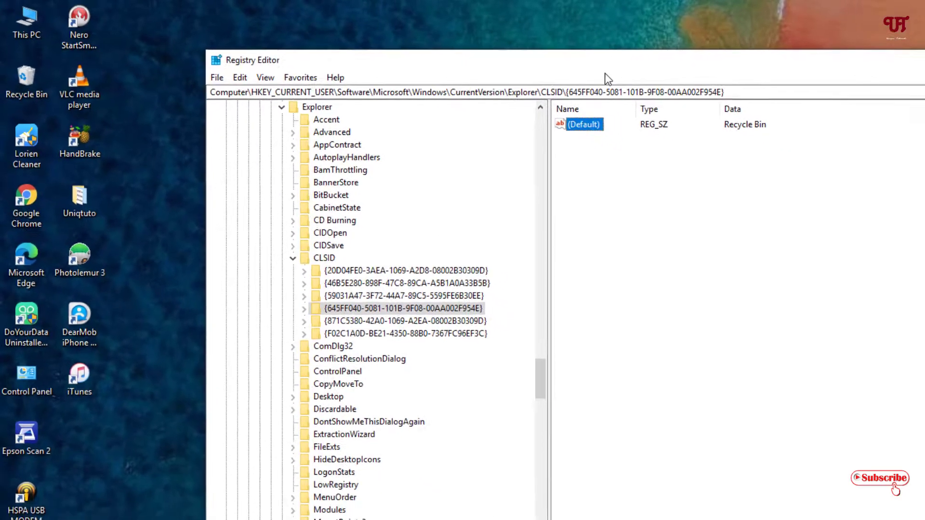